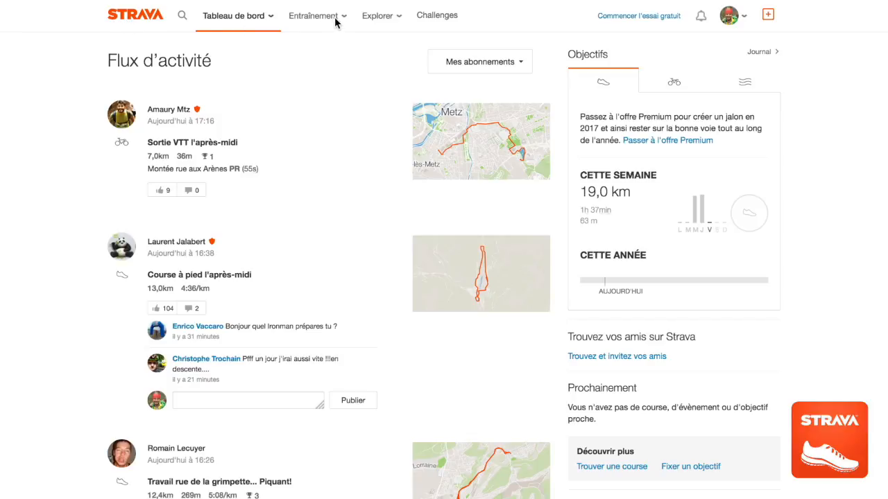
Step: Open the Mes segments page and show the list of created segments
click(246, 17)
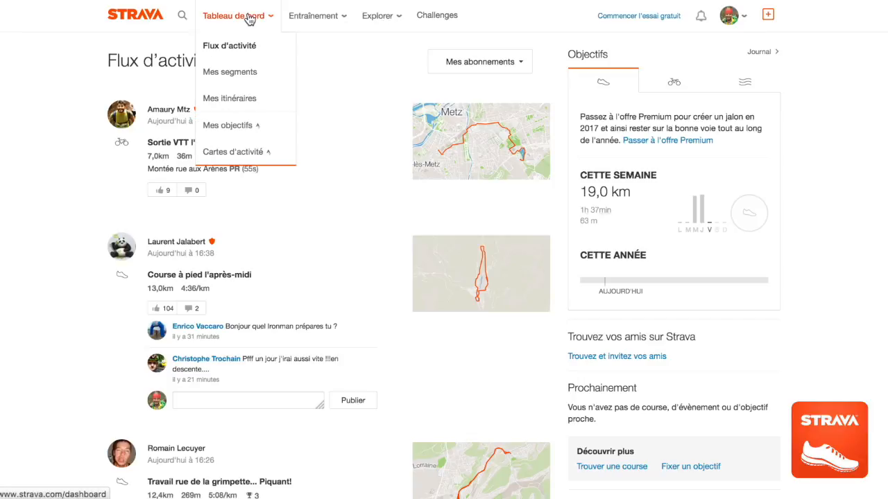
click(224, 82)
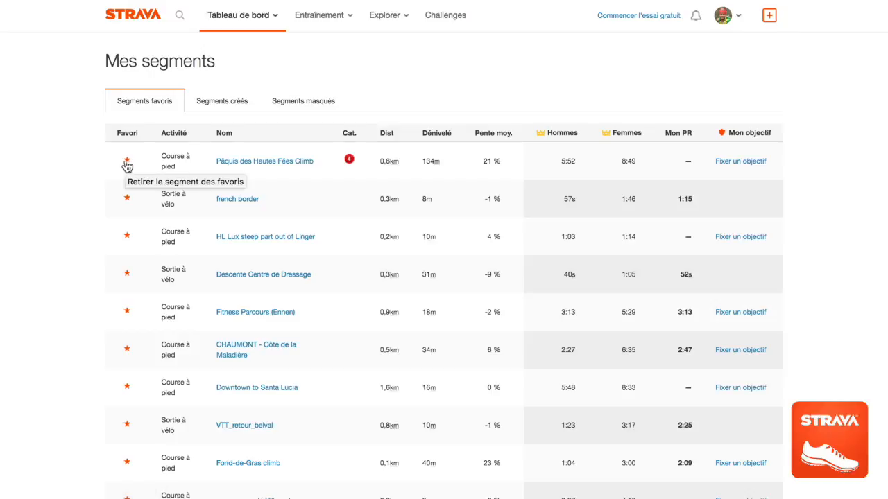
click(238, 110)
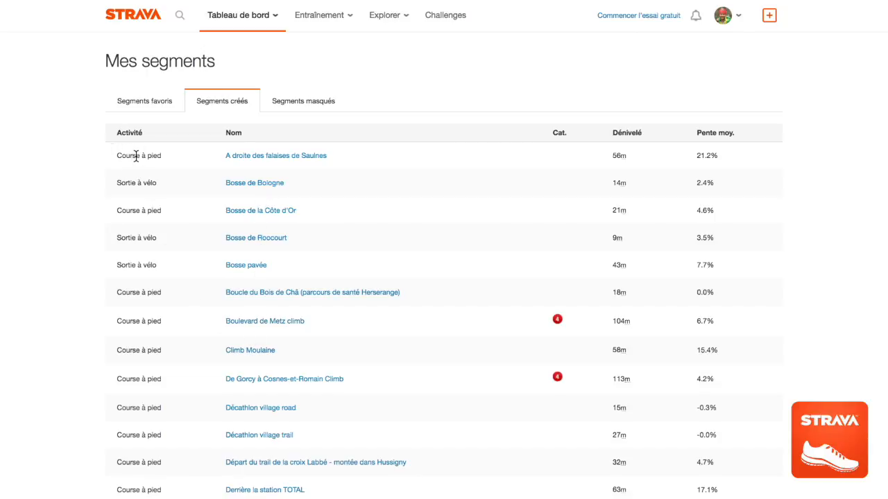
Step: Go to page 3 of the created segments and open the Piste cyclable Geispo-Blaesheim segment
scroll(139, 177, down, 5)
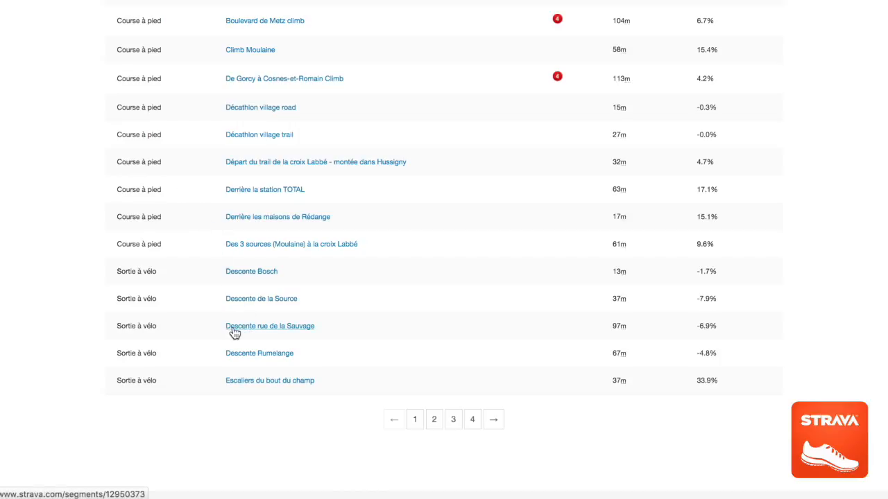
click(454, 420)
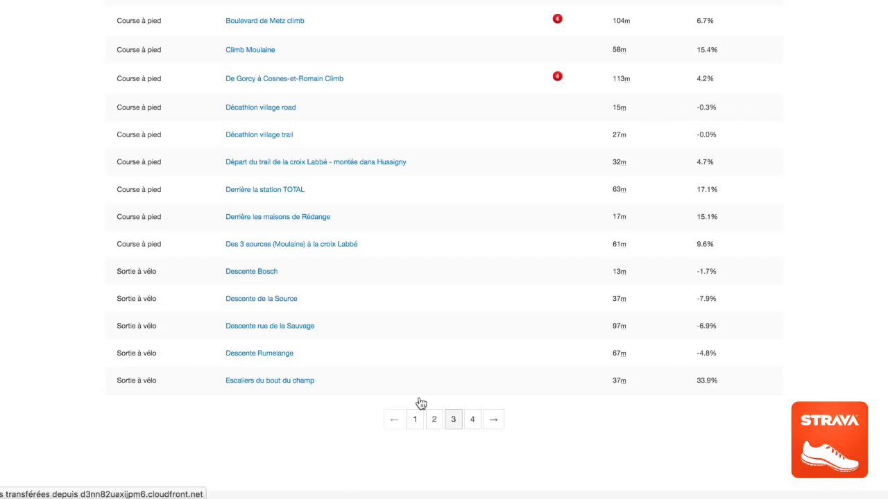
scroll(301, 260, down, 2)
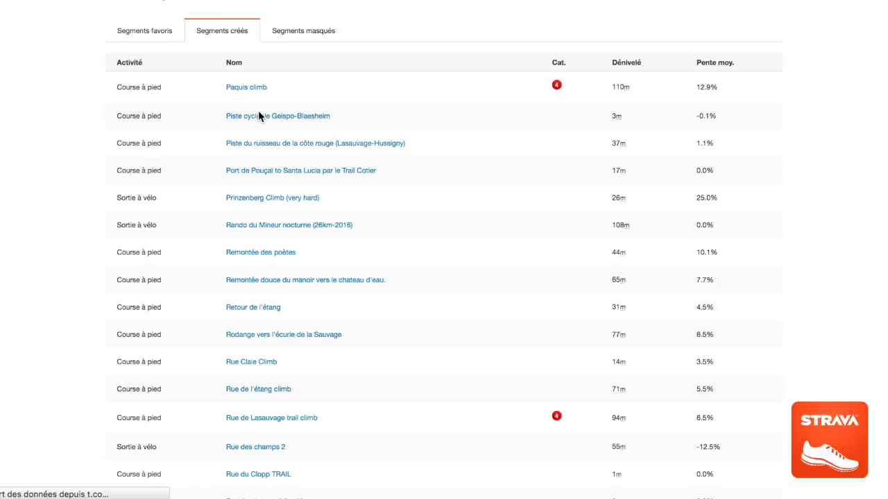
click(258, 118)
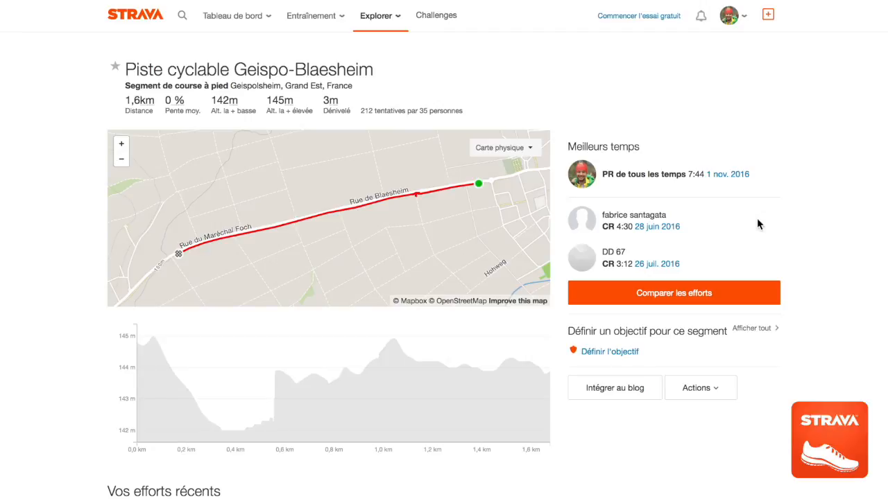
Step: Examine the segment's map, elevation profile, best times and recent efforts chart, including the November 2016 effort
scroll(757, 219, down, 2)
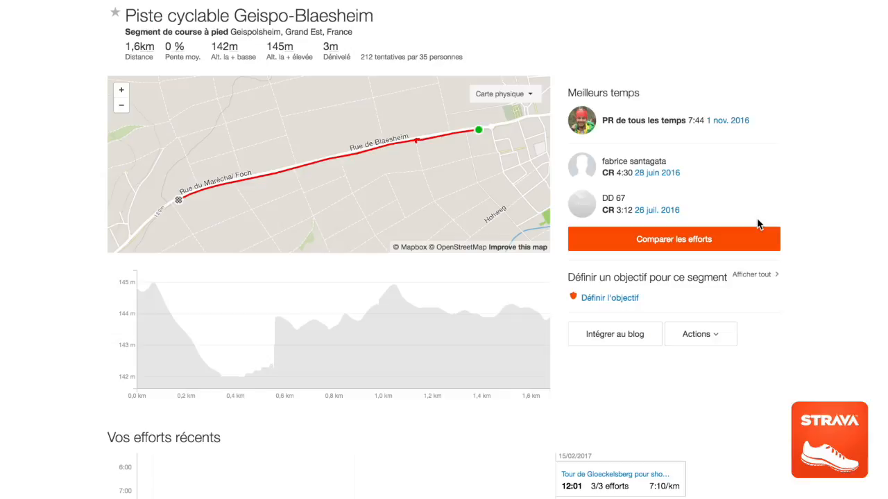
scroll(759, 224, down, 1)
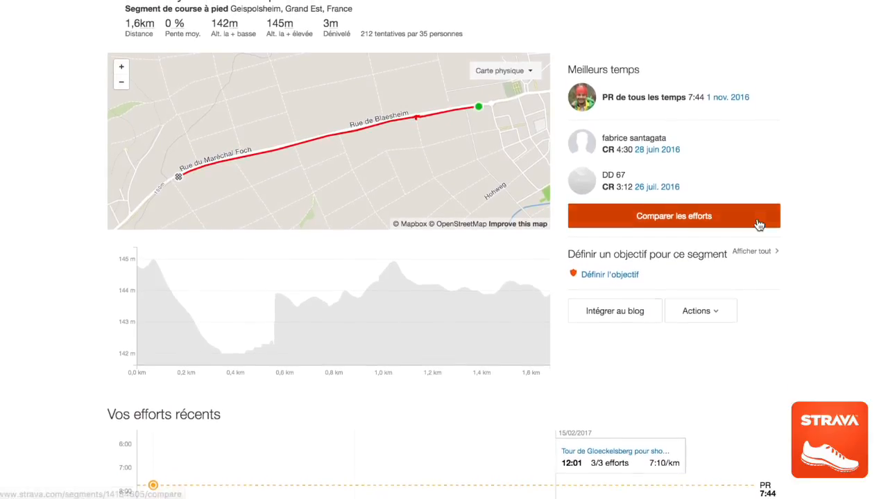
scroll(758, 223, up, 2)
scroll(757, 218, up, 2)
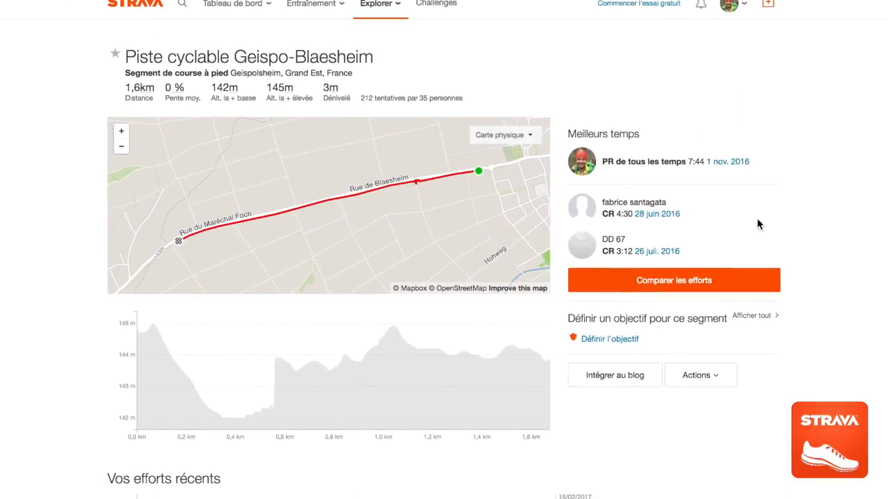
scroll(757, 218, down, 5)
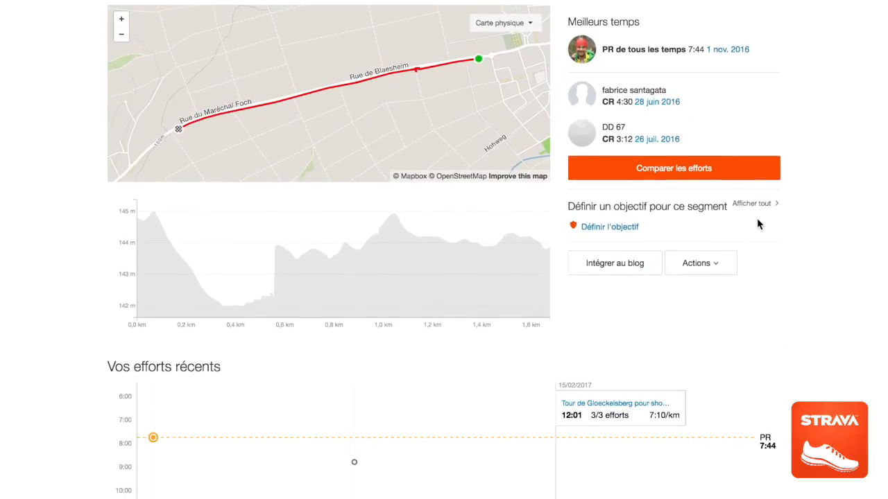
scroll(757, 218, up, 5)
scroll(759, 223, down, 1)
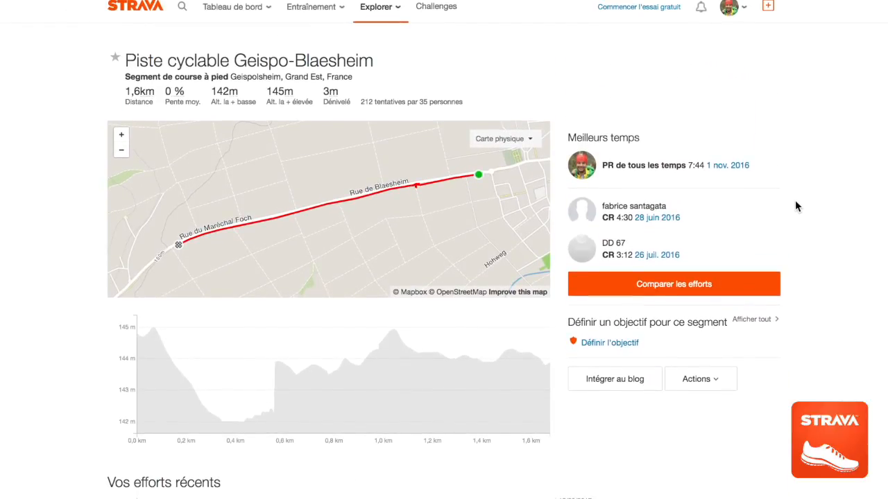
scroll(796, 204, down, 4)
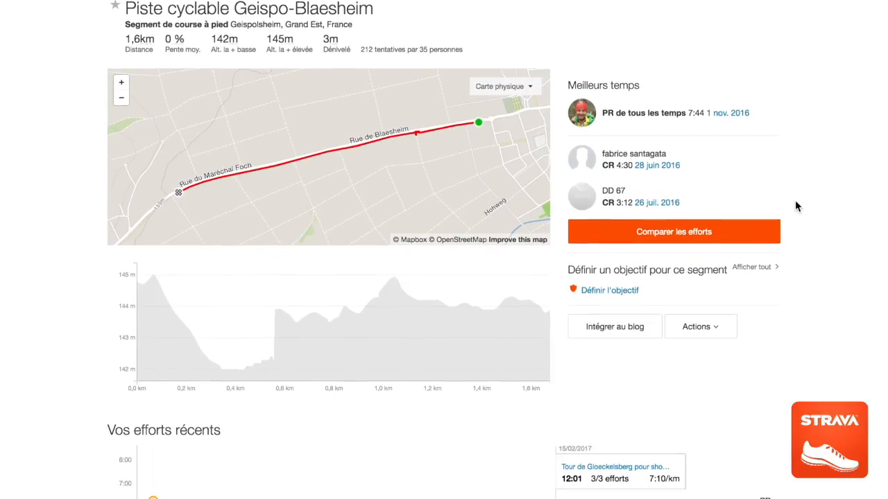
scroll(796, 206, down, 6)
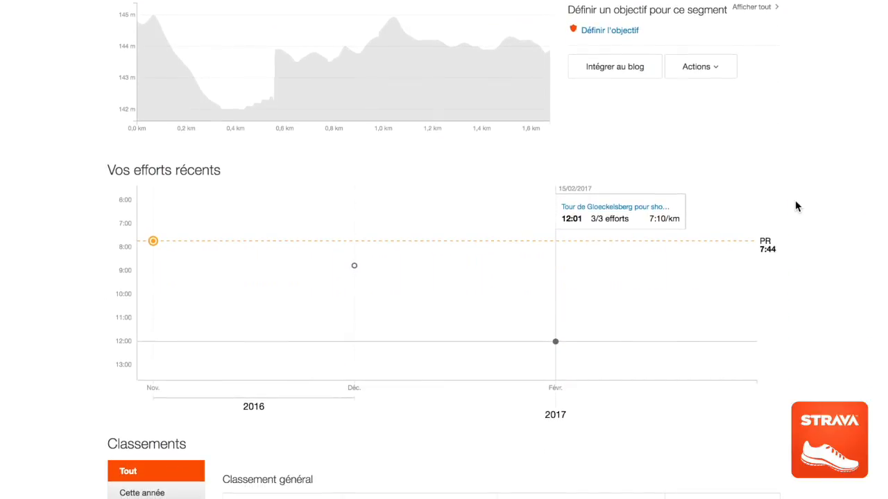
scroll(796, 206, down, 7)
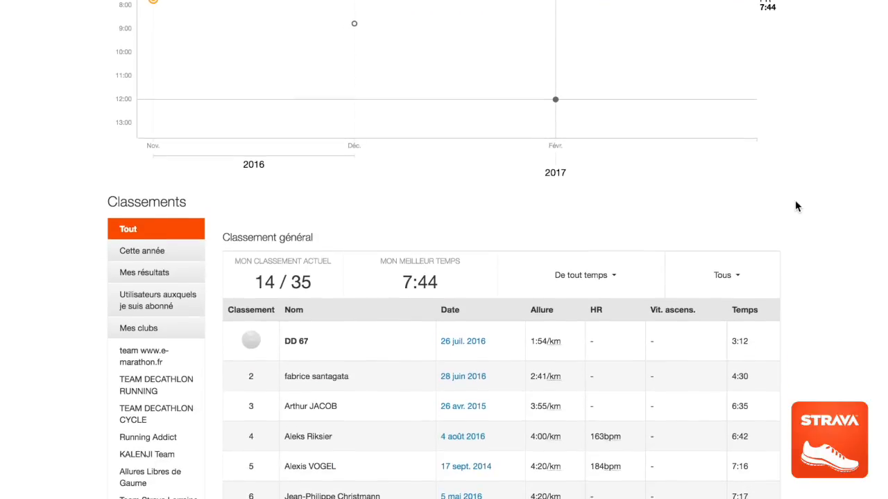
scroll(796, 206, up, 4)
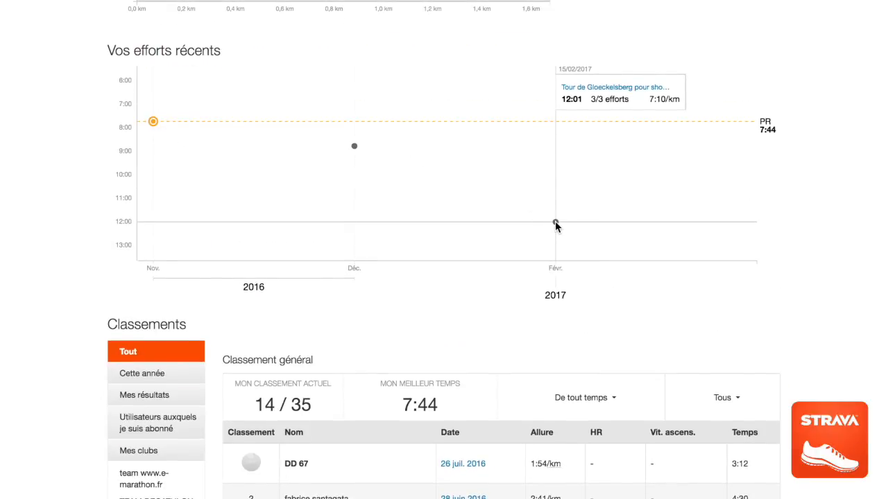
mouse_move(152, 121)
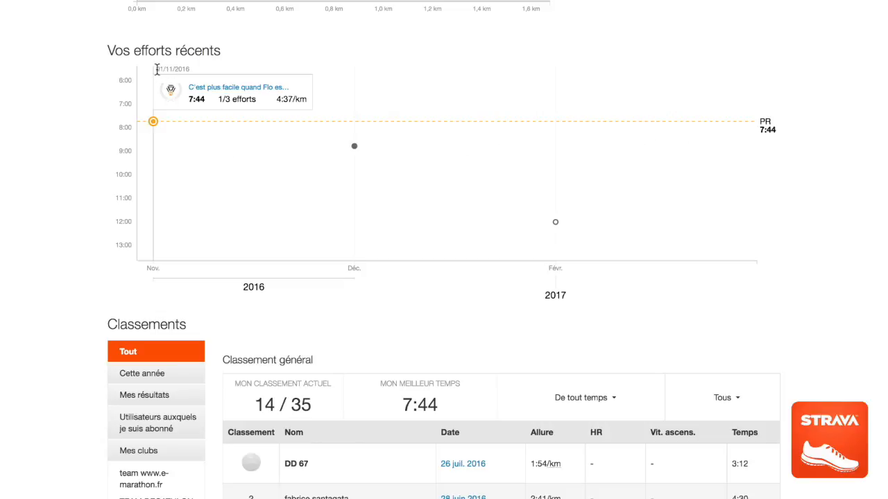
Step: Examine the segment's overall leaderboard, comparing the athletes' ranks, paces and times with the highlighted personal entry
scroll(840, 163, down, 4)
right_click(854, 166)
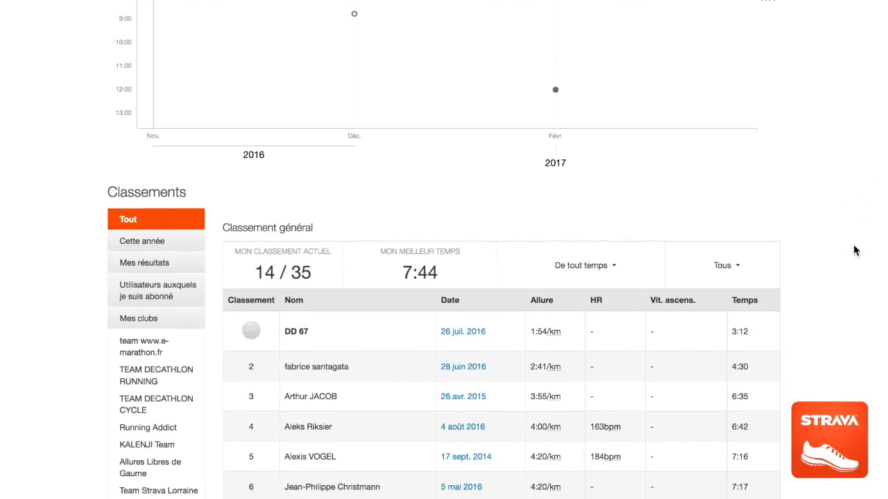
click(878, 230)
scroll(882, 223, down, 10)
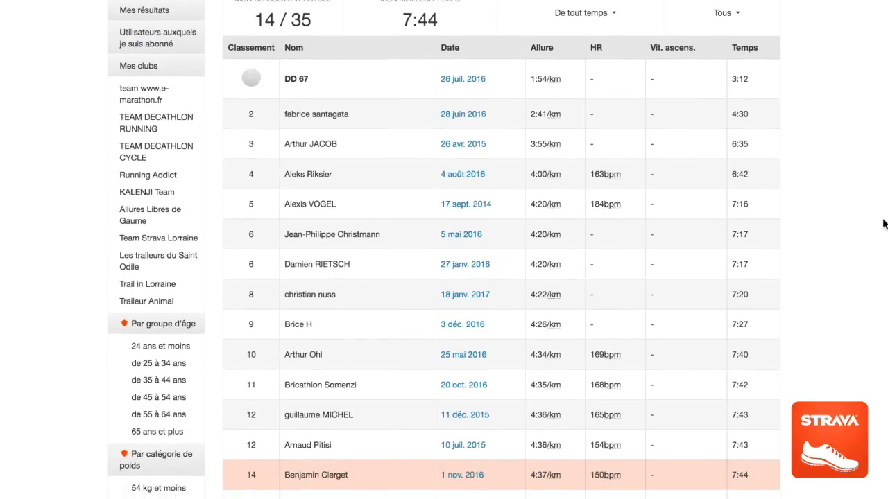
scroll(883, 223, down, 6)
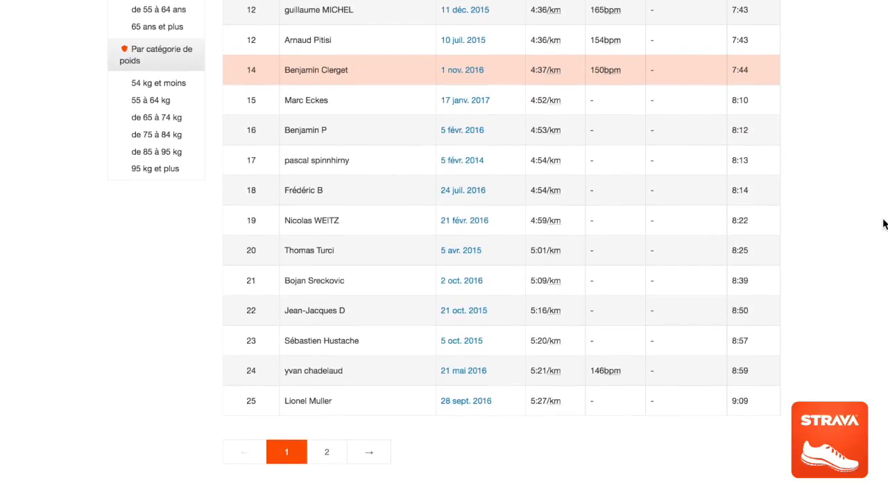
scroll(426, 448, up, 8)
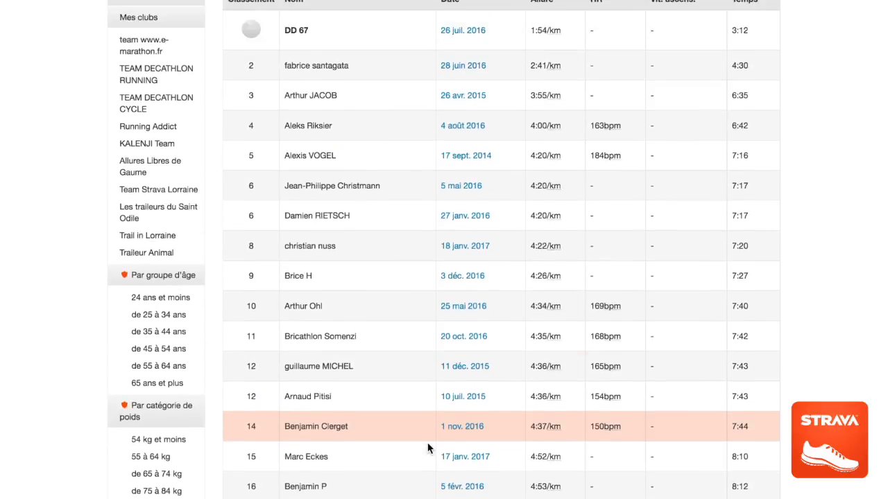
scroll(427, 448, up, 2)
scroll(428, 448, down, 4)
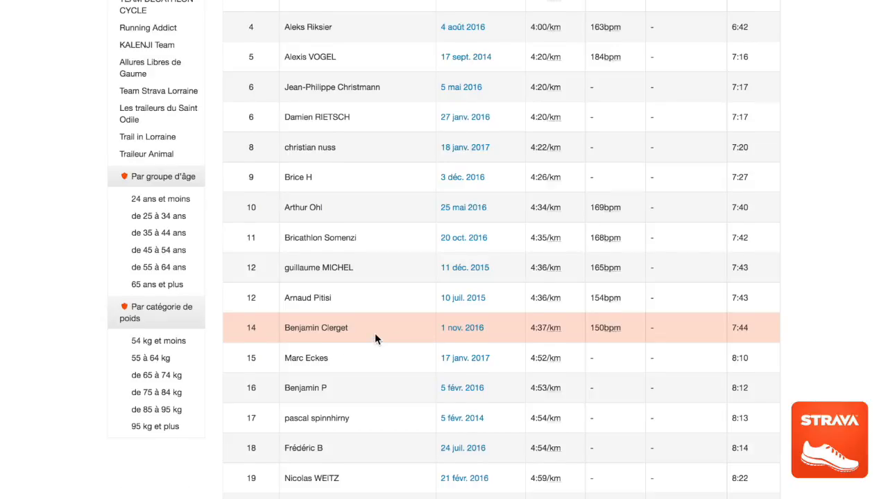
scroll(374, 335, up, 4)
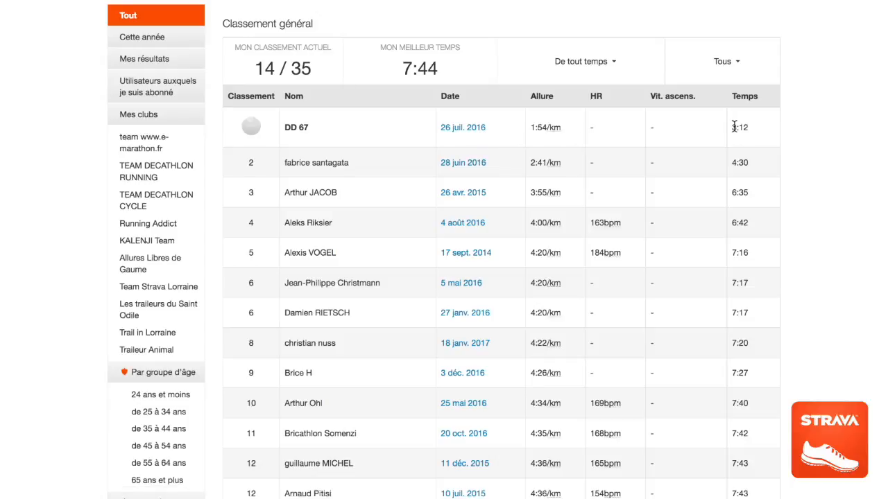
scroll(734, 128, down, 3)
scroll(737, 298, up, 2)
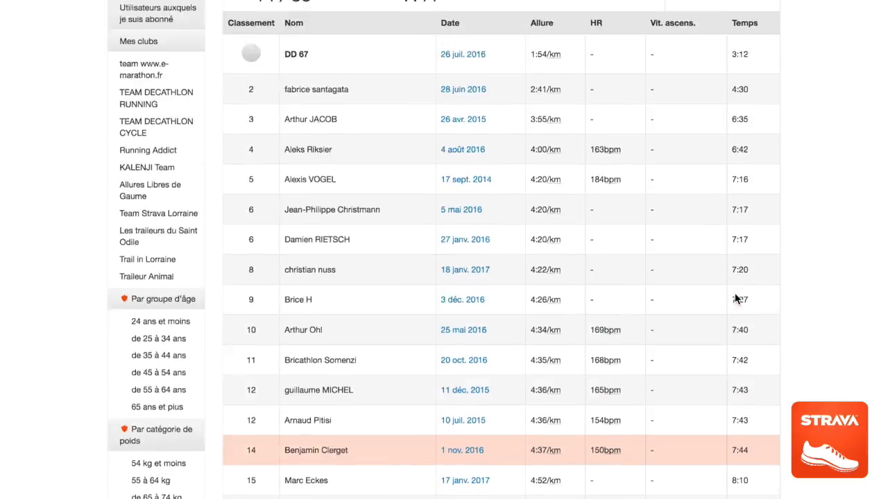
scroll(737, 298, up, 2)
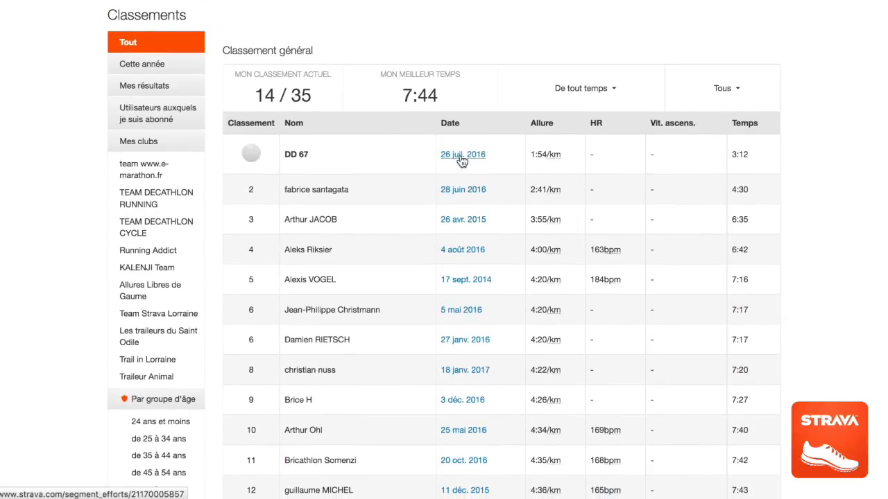
Step: Open the first-ranked effort dated 26 juil. 2016 and review the full activity's overview, splits and pace chart
click(460, 157)
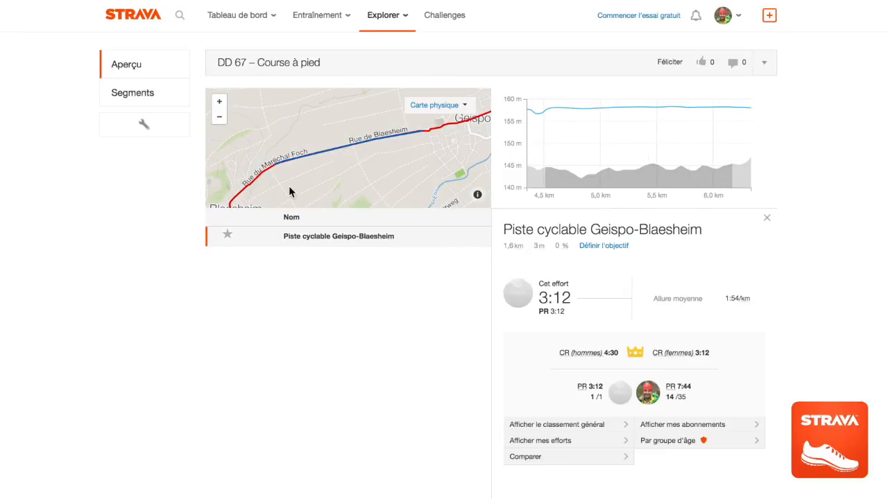
click(130, 70)
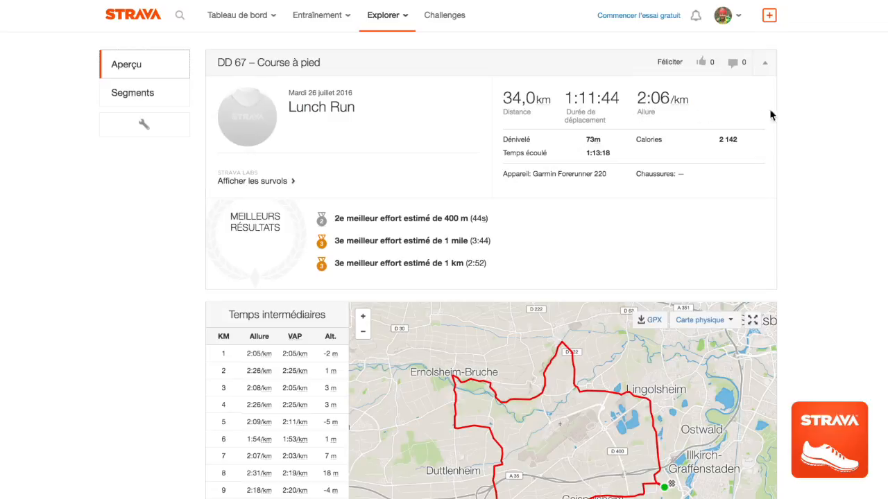
scroll(792, 109, down, 1)
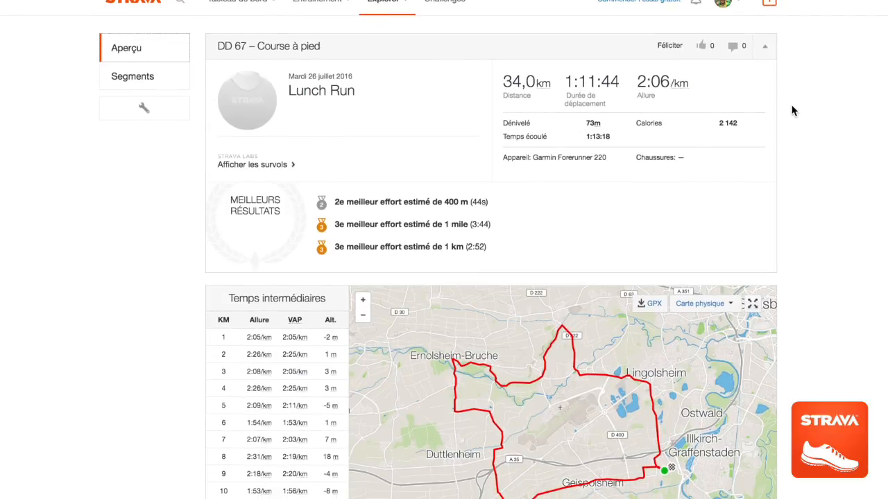
scroll(793, 110, down, 5)
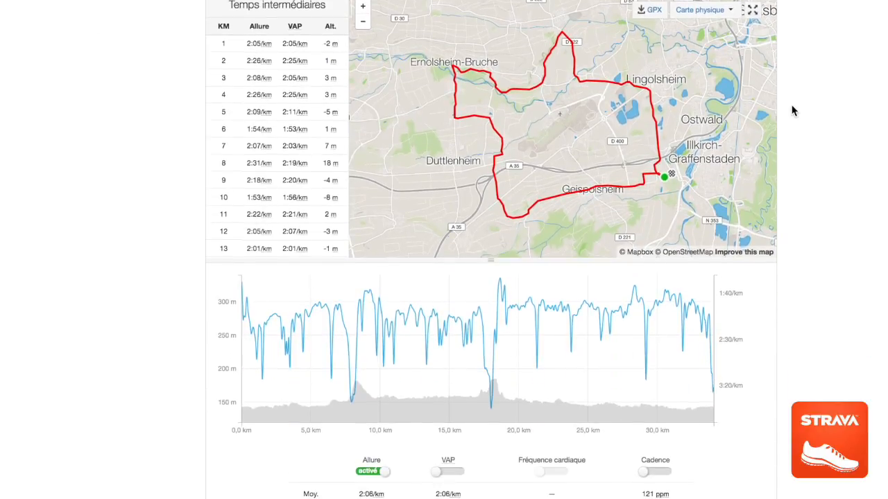
scroll(793, 109, up, 5)
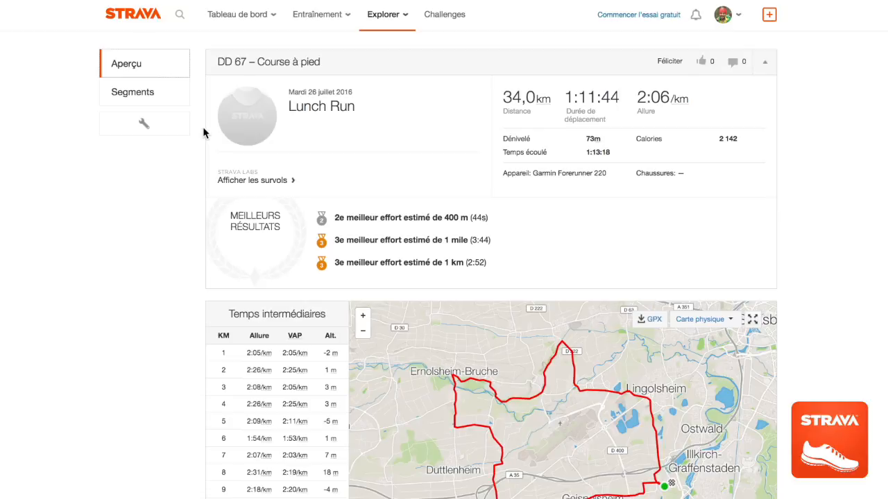
Step: Report the Lunch Run activity as "Type d'activité erroné" with the reason "Sortie à vélo ?" and check the flagged activity page
click(147, 127)
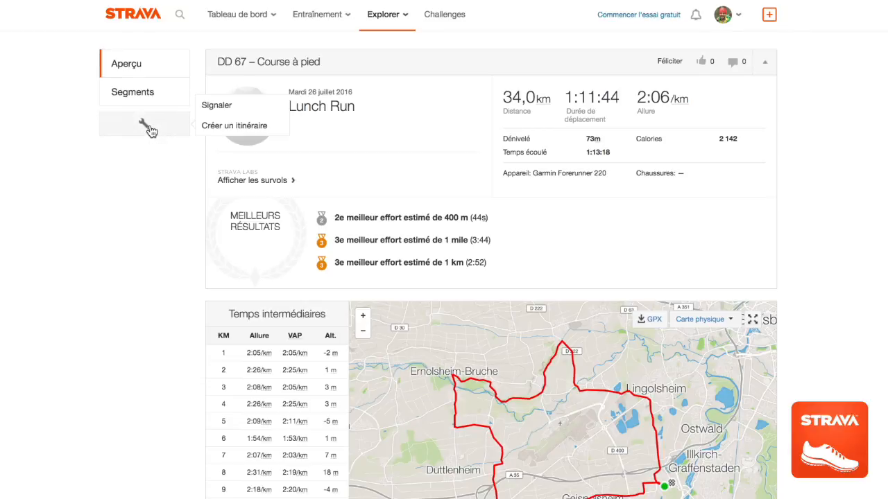
click(211, 105)
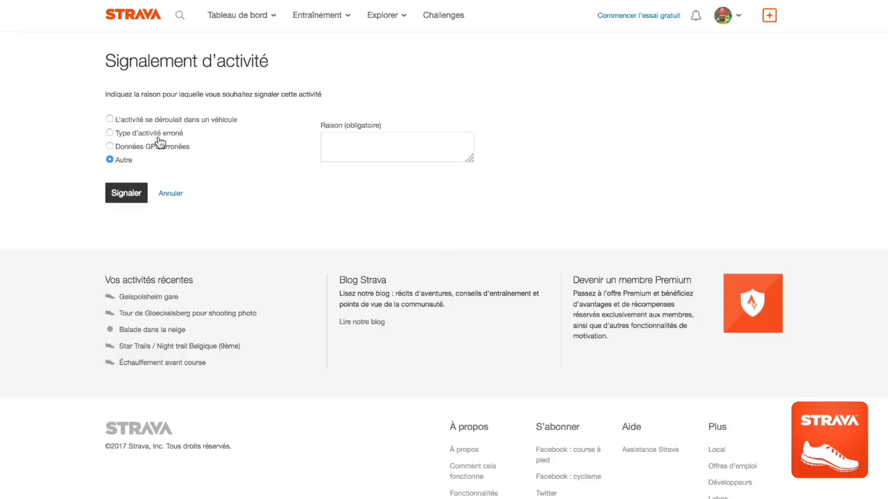
click(113, 134)
click(402, 149)
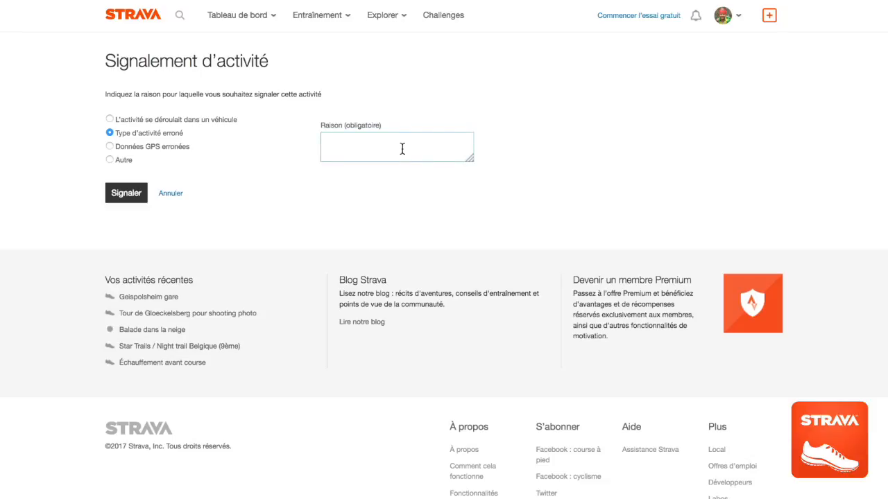
text(Sortie à vélo ?)
click(124, 195)
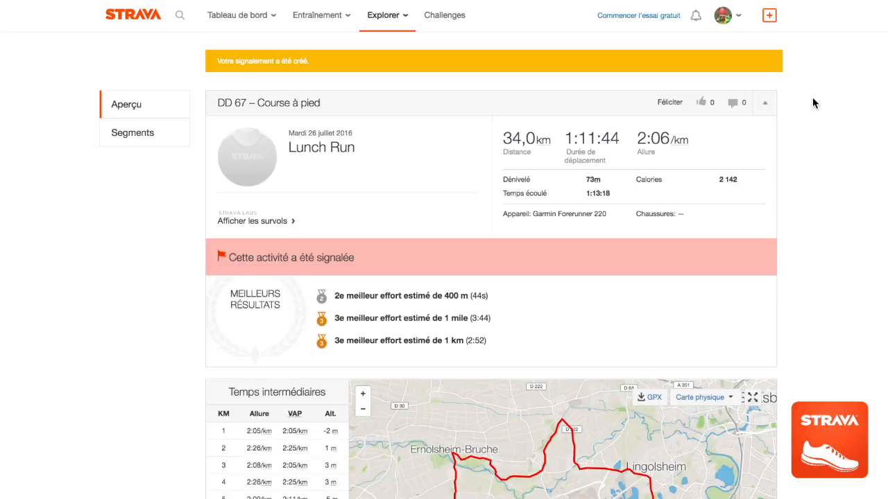
scroll(794, 88, down, 3)
scroll(794, 88, up, 3)
scroll(794, 89, down, 1)
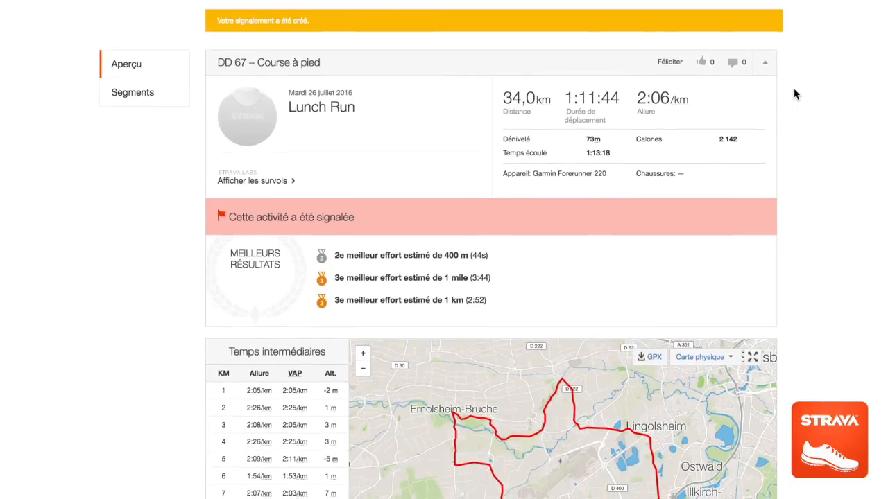
Step: Open the overall leaderboard of the Piste cyclable Geispo-Blaesheim segment from the flagged Lunch Run activity's segment list
scroll(794, 89, up, 1)
scroll(794, 93, down, 1)
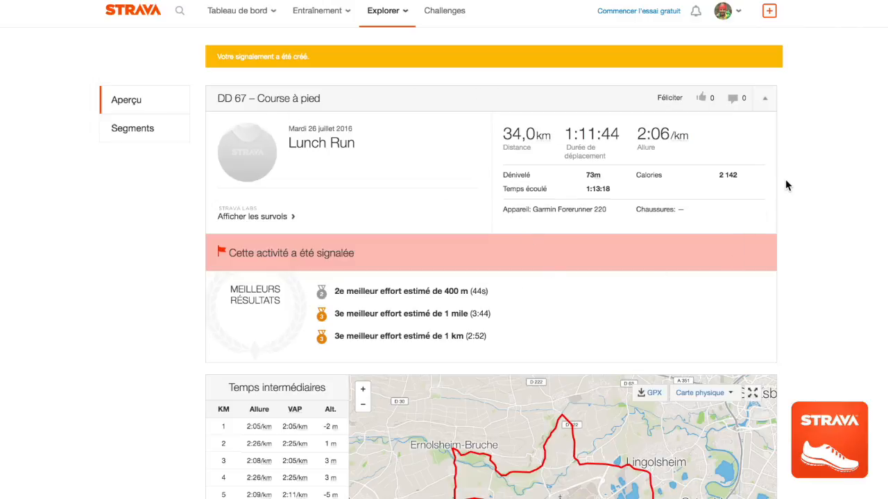
scroll(787, 185, up, 1)
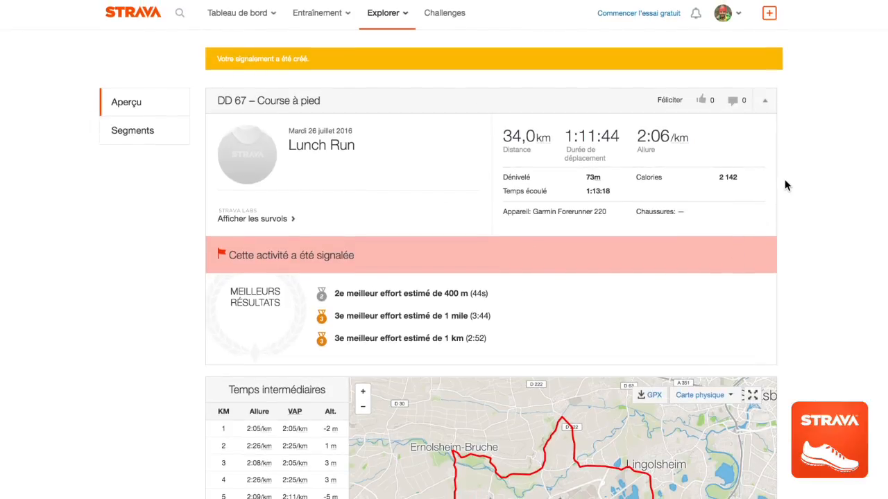
click(126, 133)
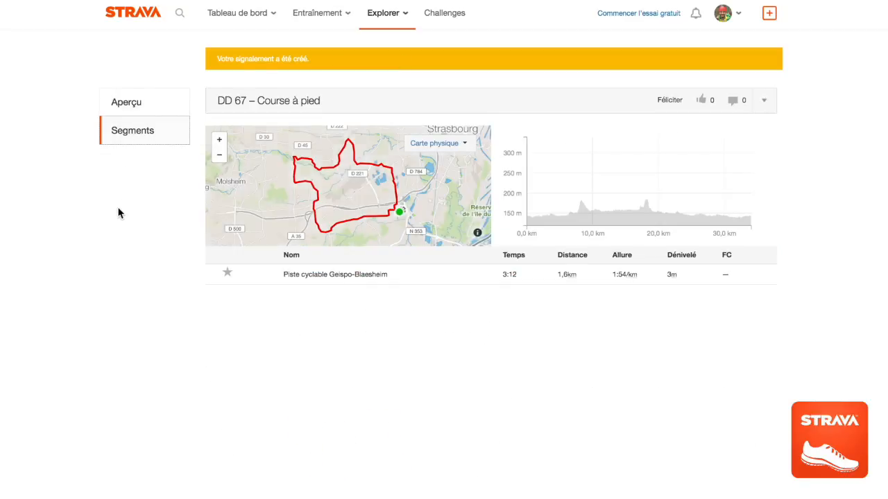
click(358, 281)
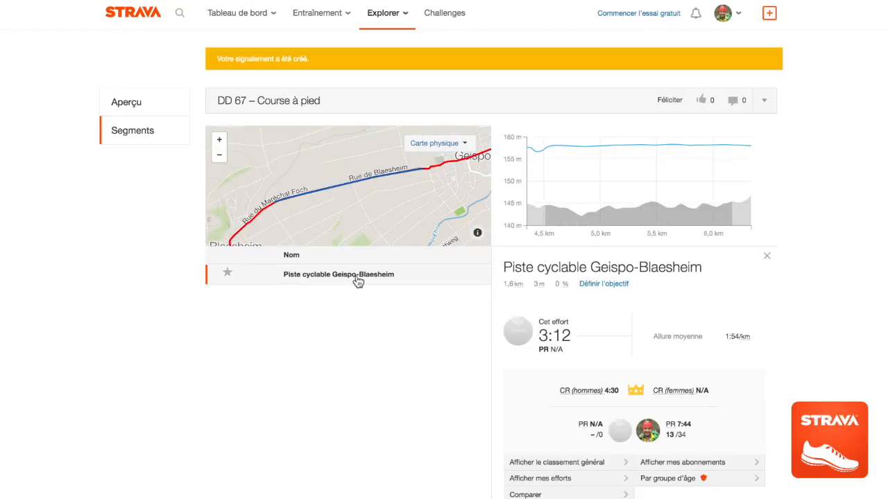
scroll(417, 281, down, 5)
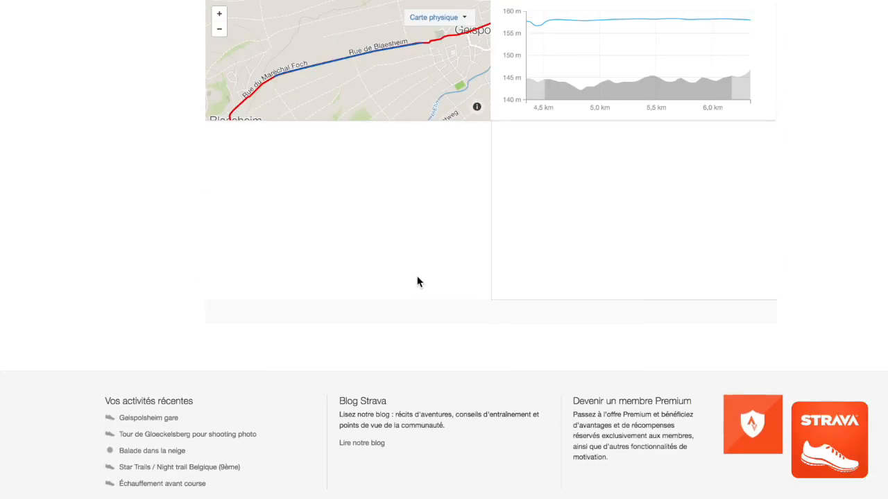
scroll(417, 282, up, 3)
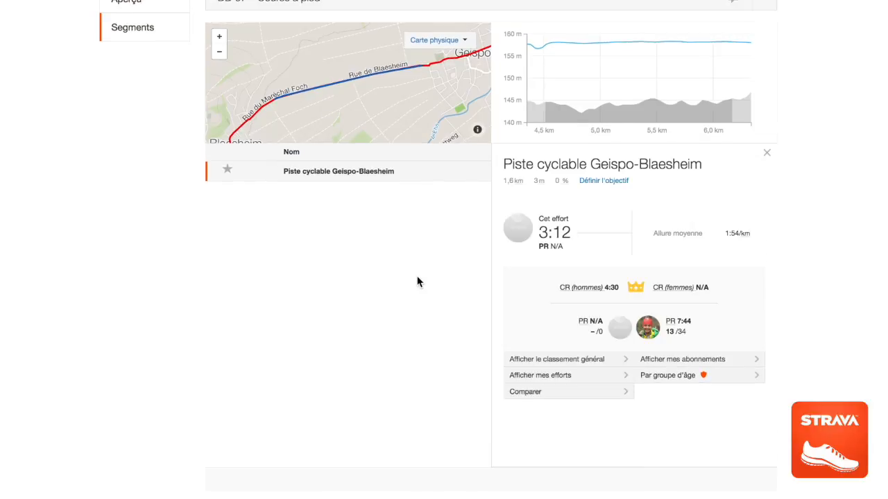
click(555, 359)
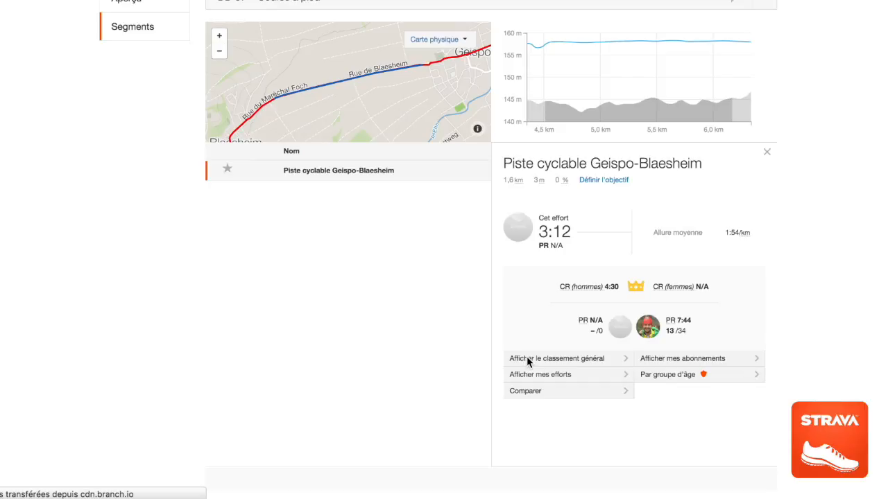
Step: Review the segment's overall leaderboard and open the first-ranked effort dated 28 juin 2016
scroll(806, 182, down, 4)
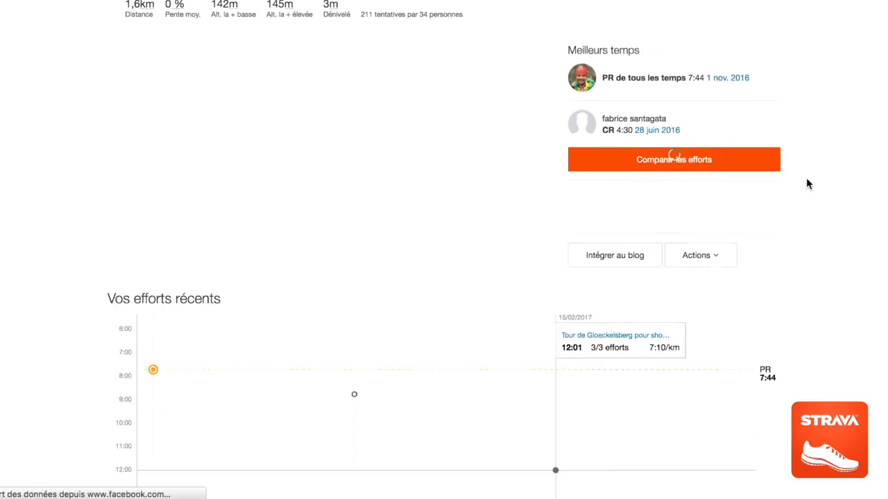
scroll(806, 182, up, 3)
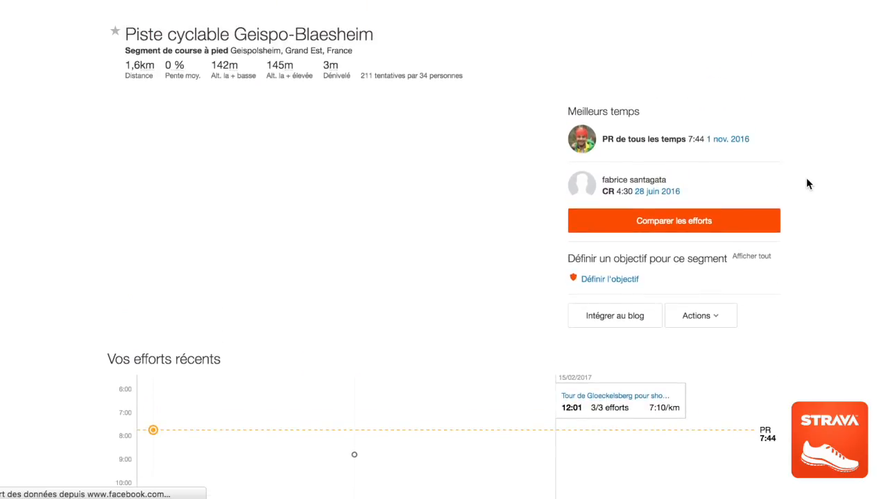
scroll(806, 182, down, 4)
scroll(807, 183, down, 5)
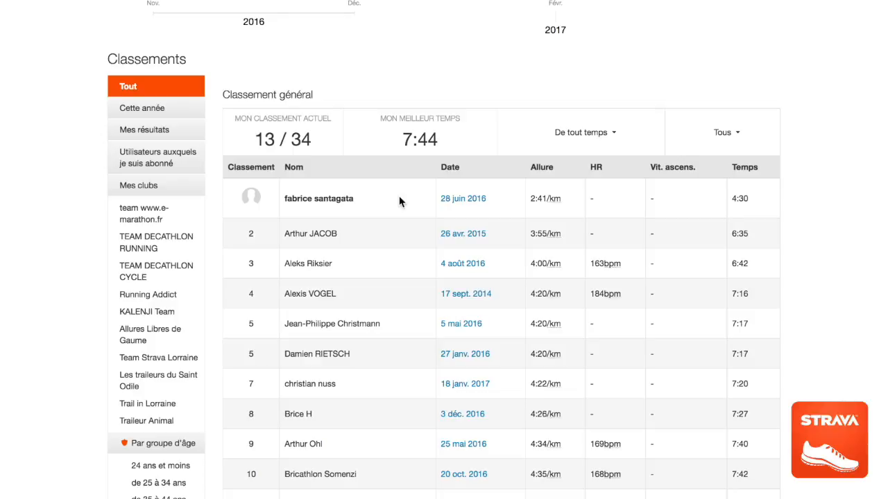
mouse_move(549, 197)
click(478, 202)
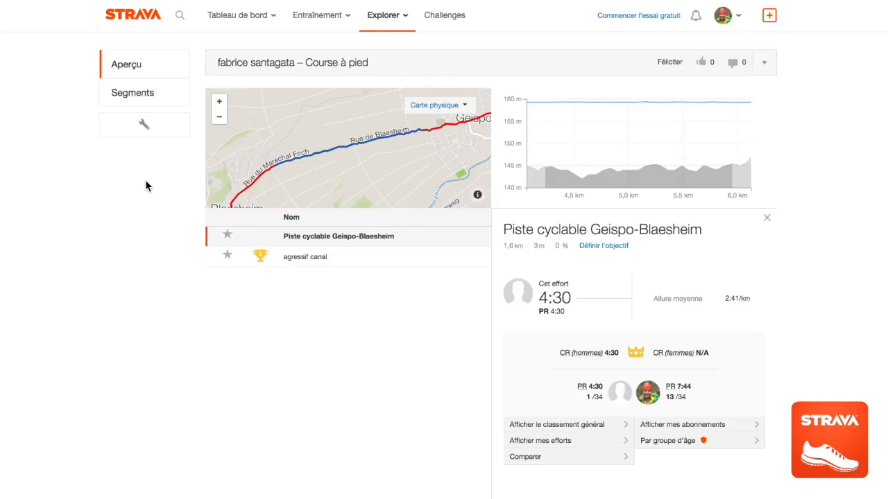
Step: Report the 28 juin 2016 activity as "Type d'activité erroné" with the reason "Vélo" and check the flagged activity page
click(163, 126)
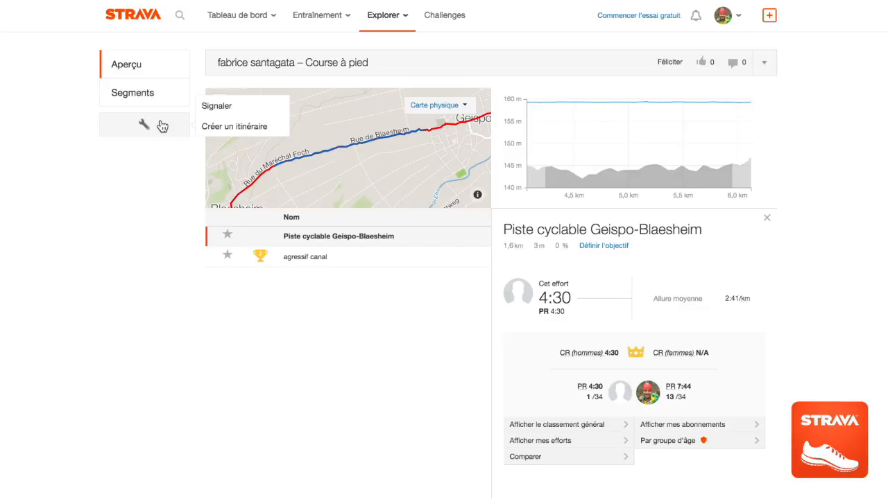
click(219, 110)
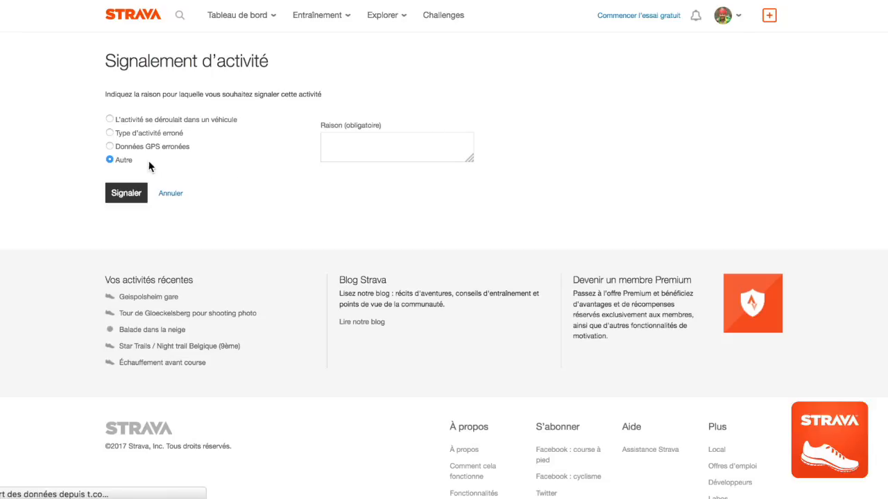
click(109, 133)
click(387, 147)
text(Vélo)
click(141, 196)
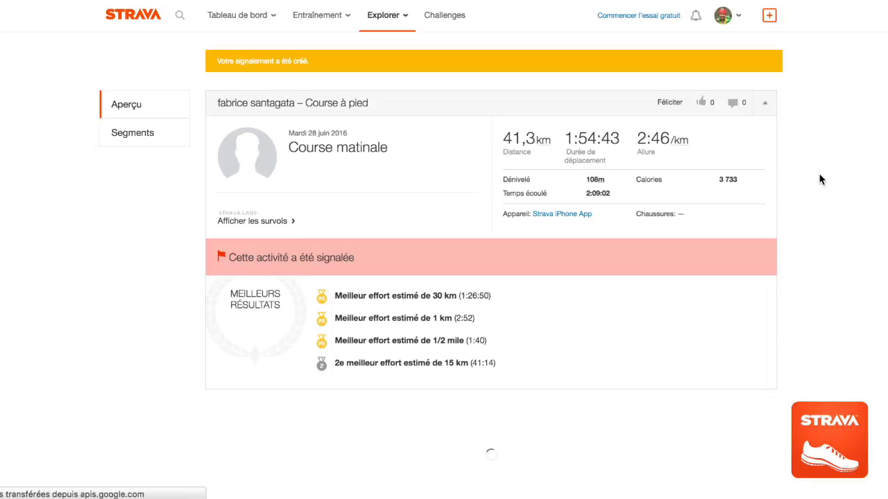
scroll(819, 179, down, 3)
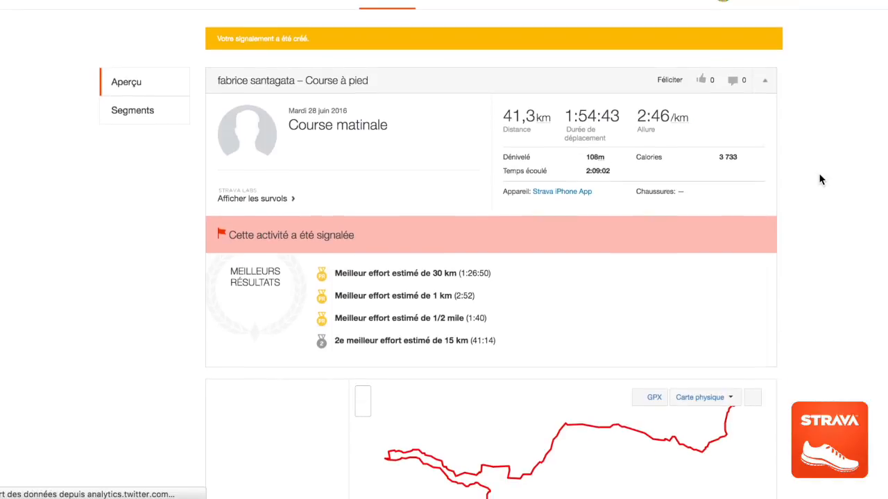
scroll(820, 179, up, 3)
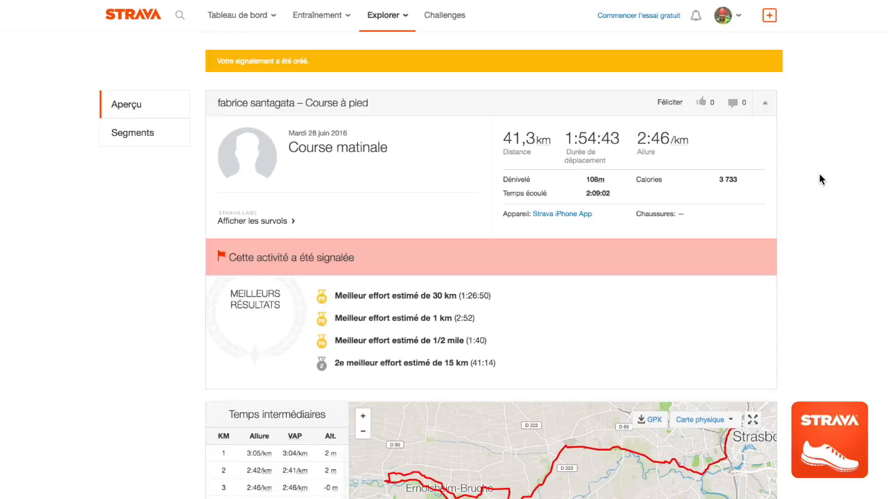
scroll(820, 180, down, 2)
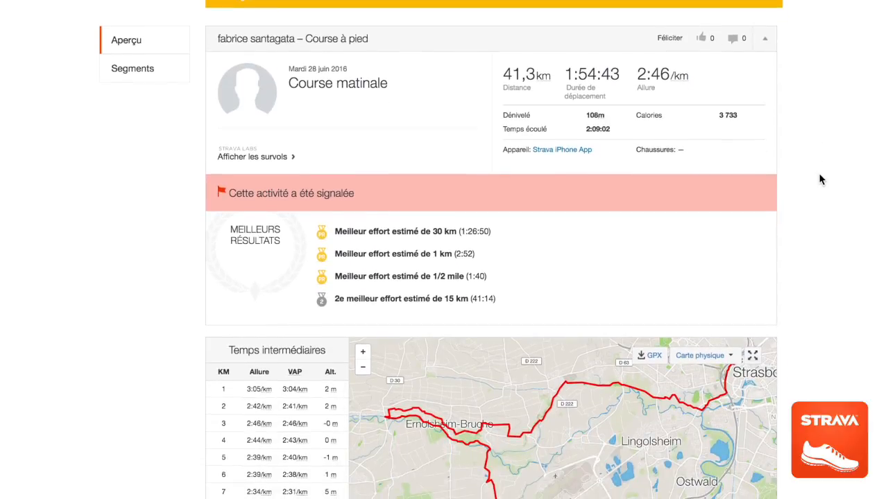
scroll(820, 180, up, 2)
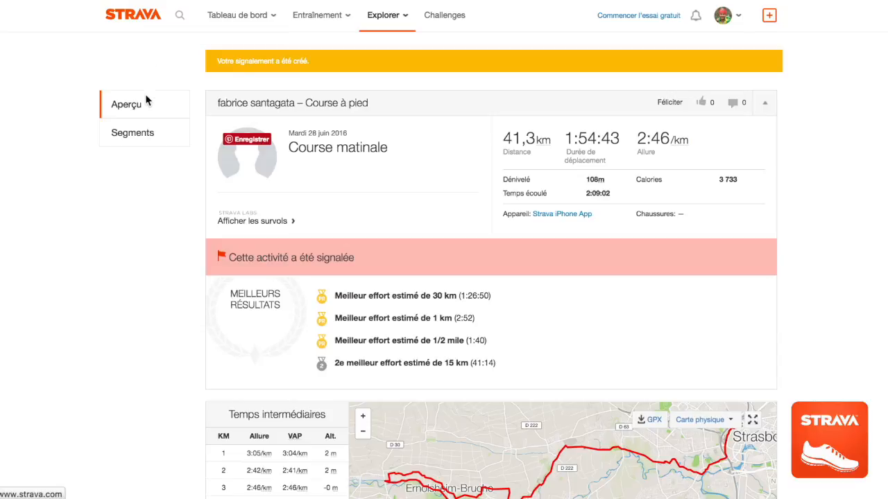
Step: Reopen the Piste cyclable Geispo-Blaesheim leaderboard from the flagged activity's segments and examine the updated overall ranking
click(130, 135)
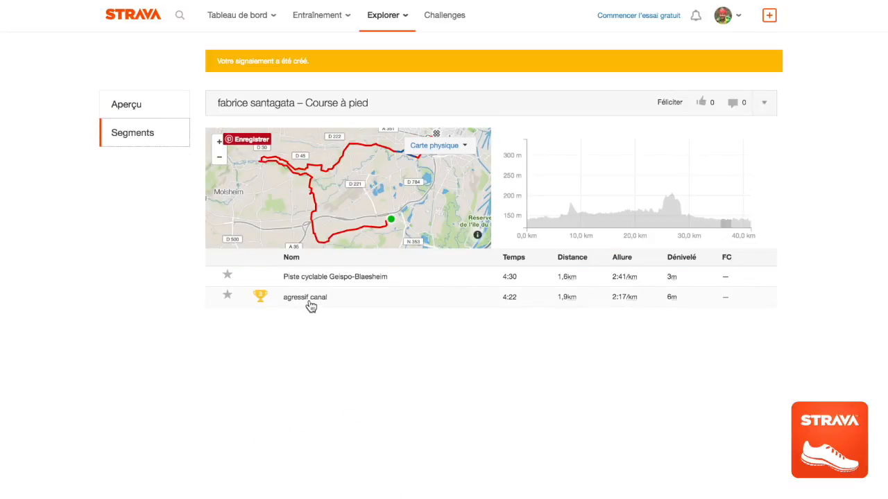
click(346, 281)
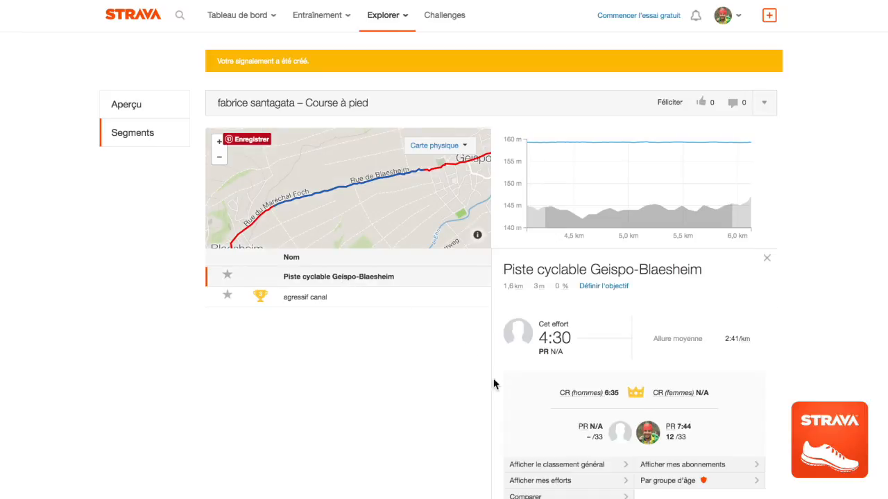
click(586, 467)
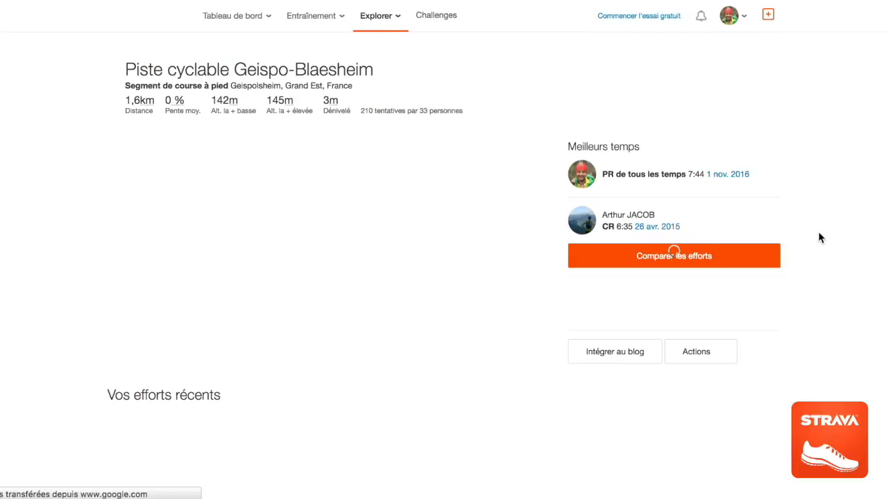
scroll(819, 238, down, 10)
scroll(819, 238, down, 5)
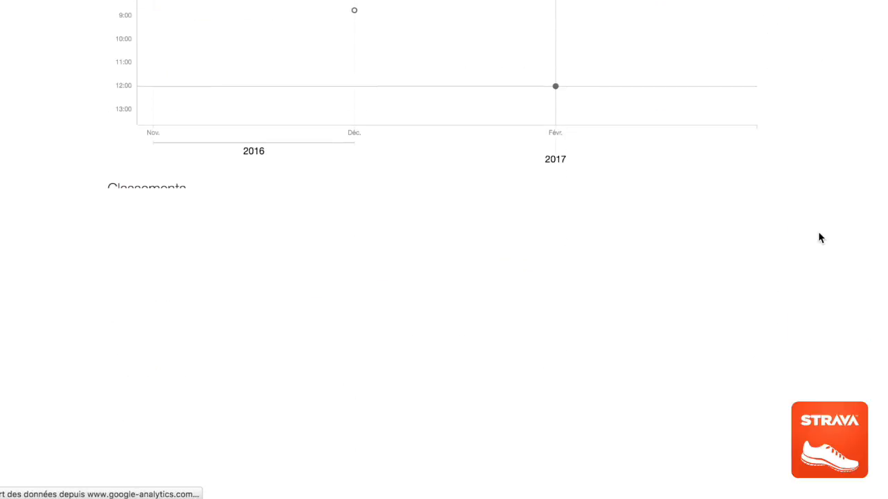
scroll(819, 237, down, 3)
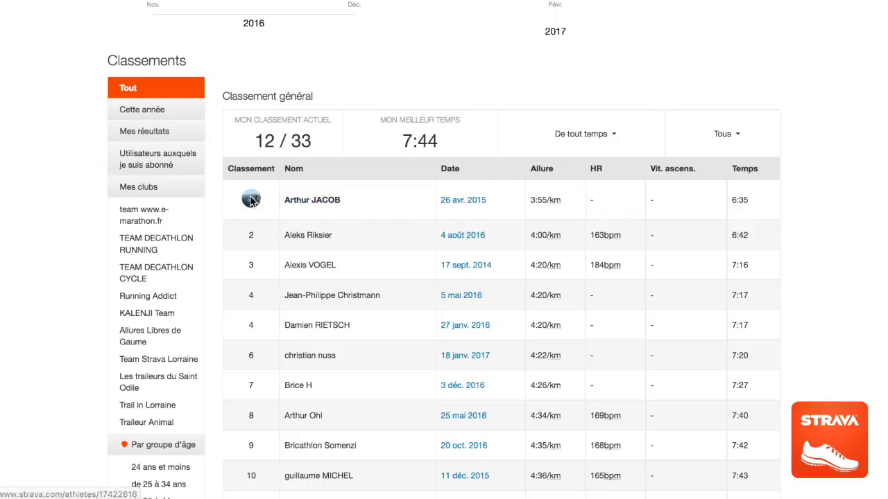
Step: Give kudos to the first-ranked activity dated 26 avr. 2015 and review its Piste cyclable Geispo-Blaesheim effort details
click(471, 203)
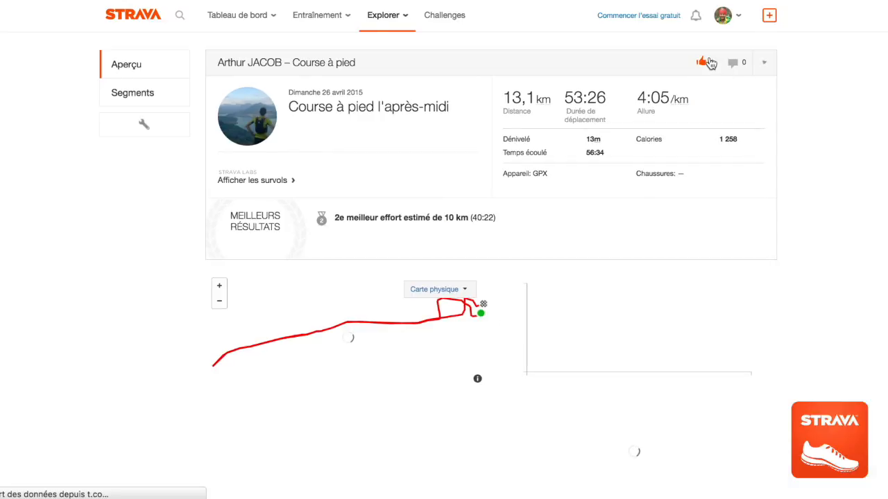
scroll(741, 63, down, 5)
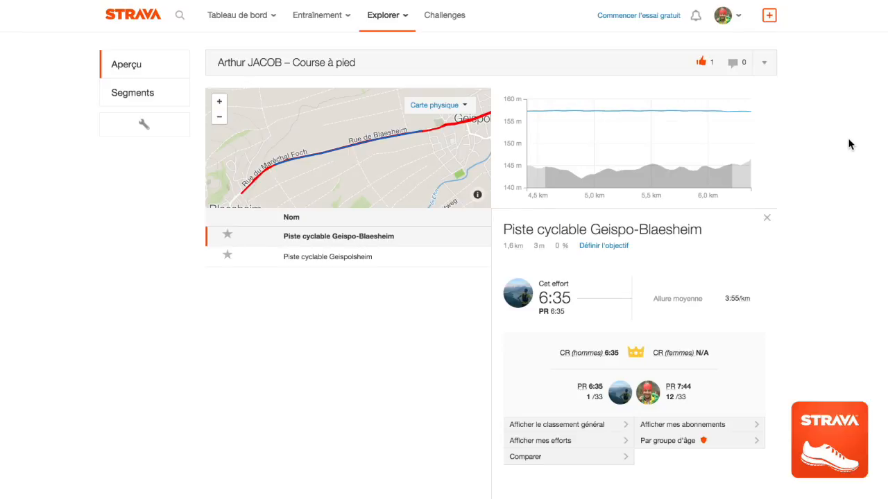
scroll(846, 136, down, 2)
scroll(845, 136, up, 2)
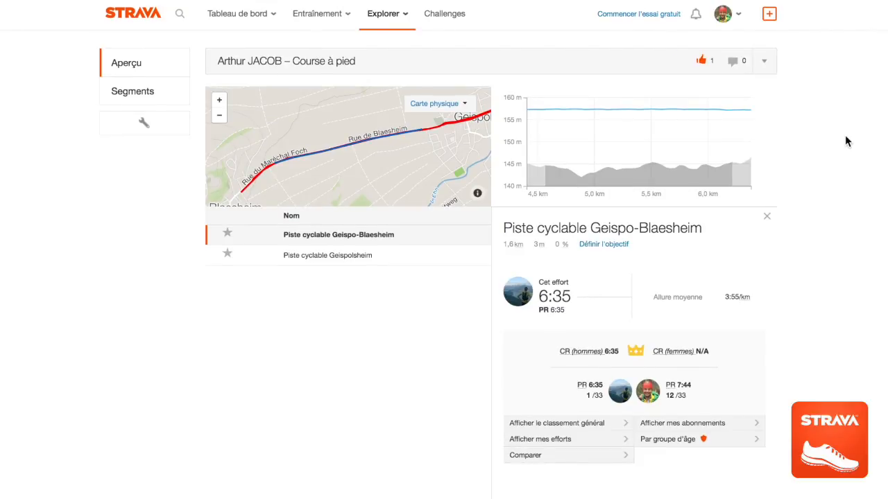
scroll(845, 136, down, 1)
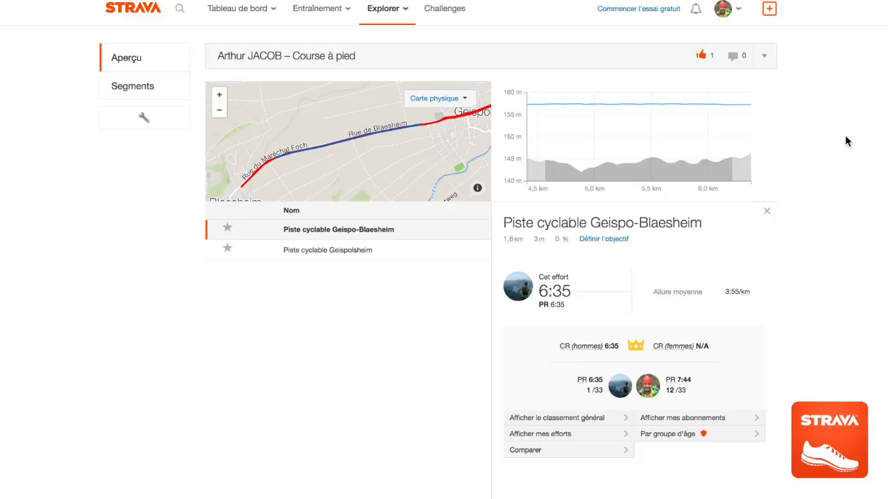
scroll(845, 136, up, 1)
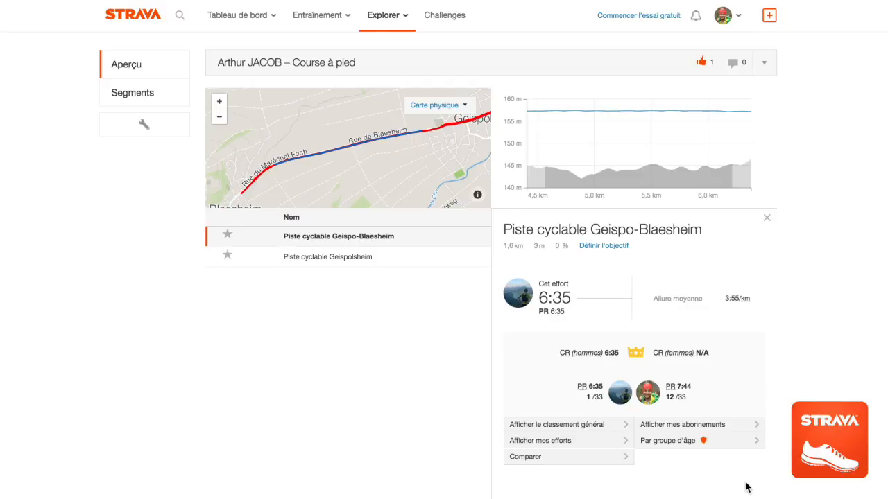
mouse_move(746, 486)
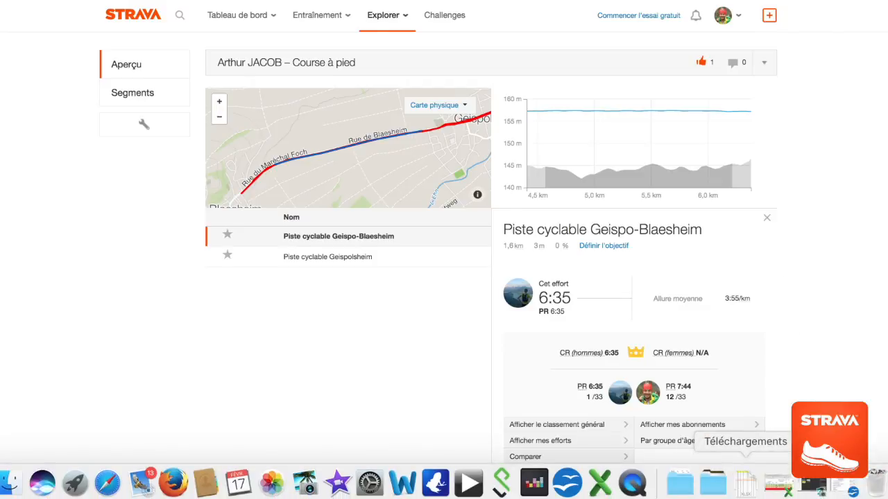